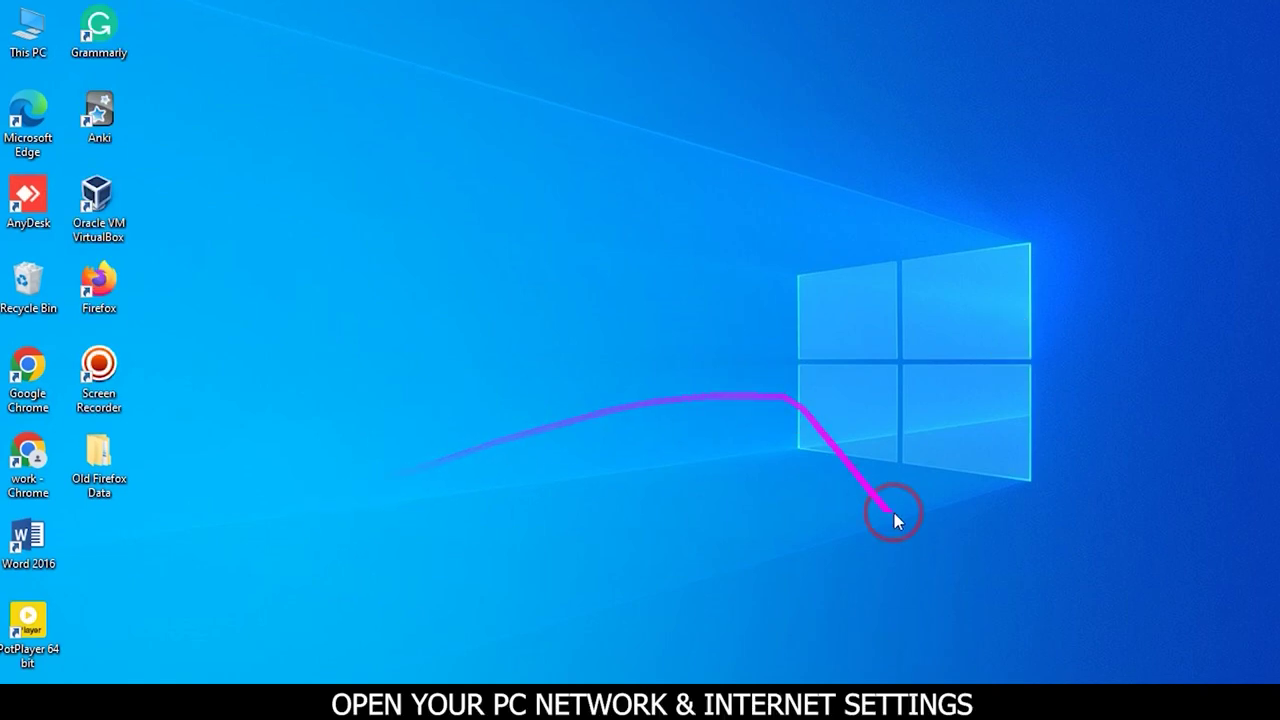
Bring up the Network & Internet status showing the PC connected to the Internet
left_click(1117, 680)
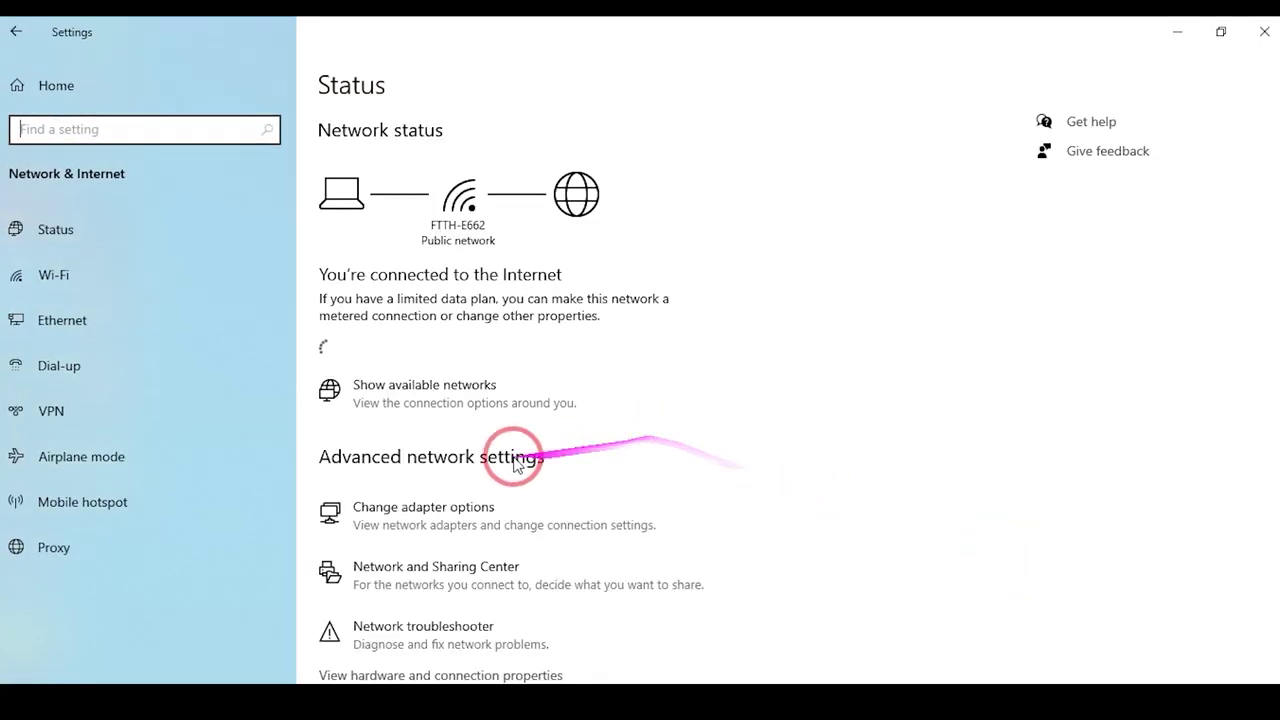
Open the network adapters list via Change adapter options and show the Ethernet connection's status
scroll(442, 572, "down", 3)
left_click(428, 494)
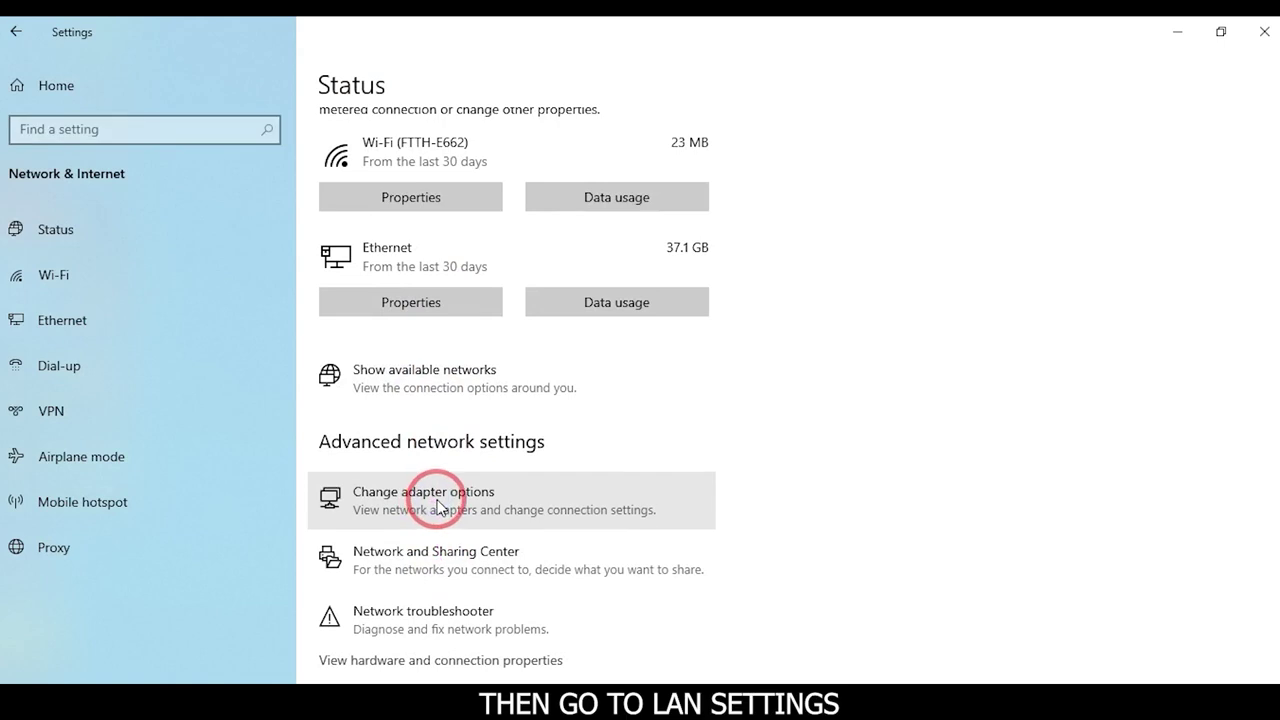
double_click(141, 218)
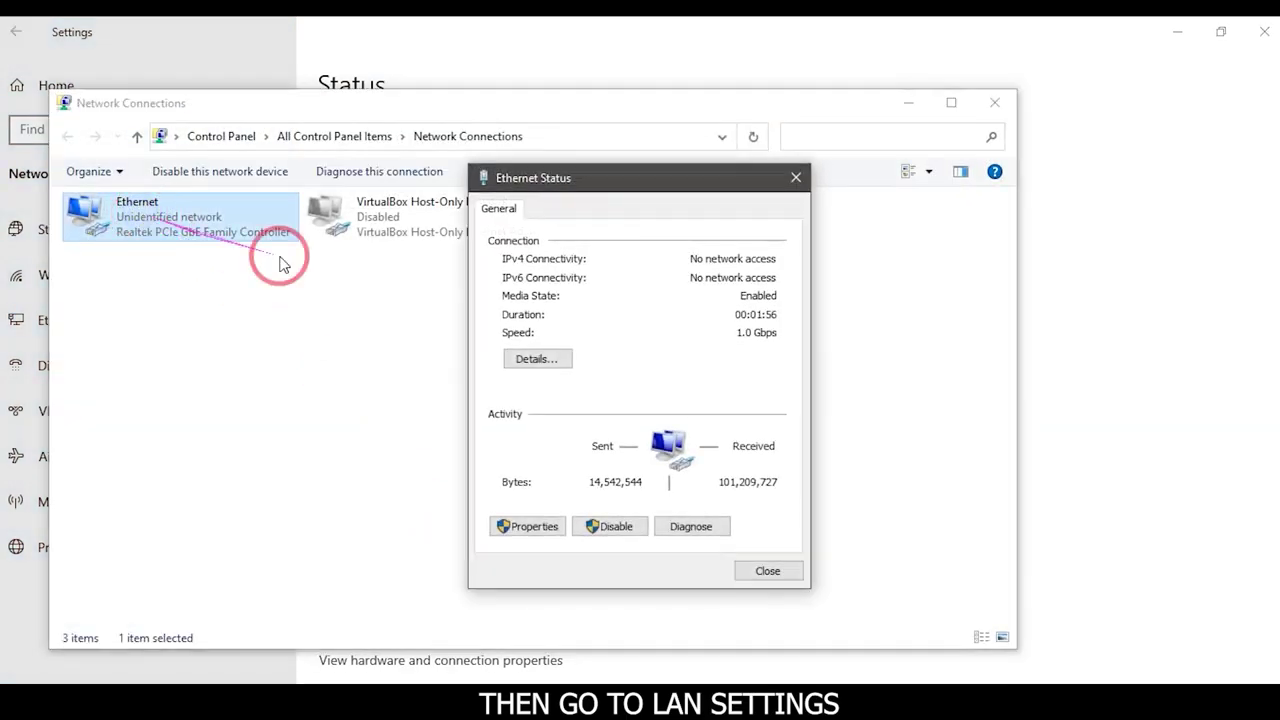
Switch Ethernet's IPv4 settings to a manually entered IP address and subnet mask
left_click(530, 526)
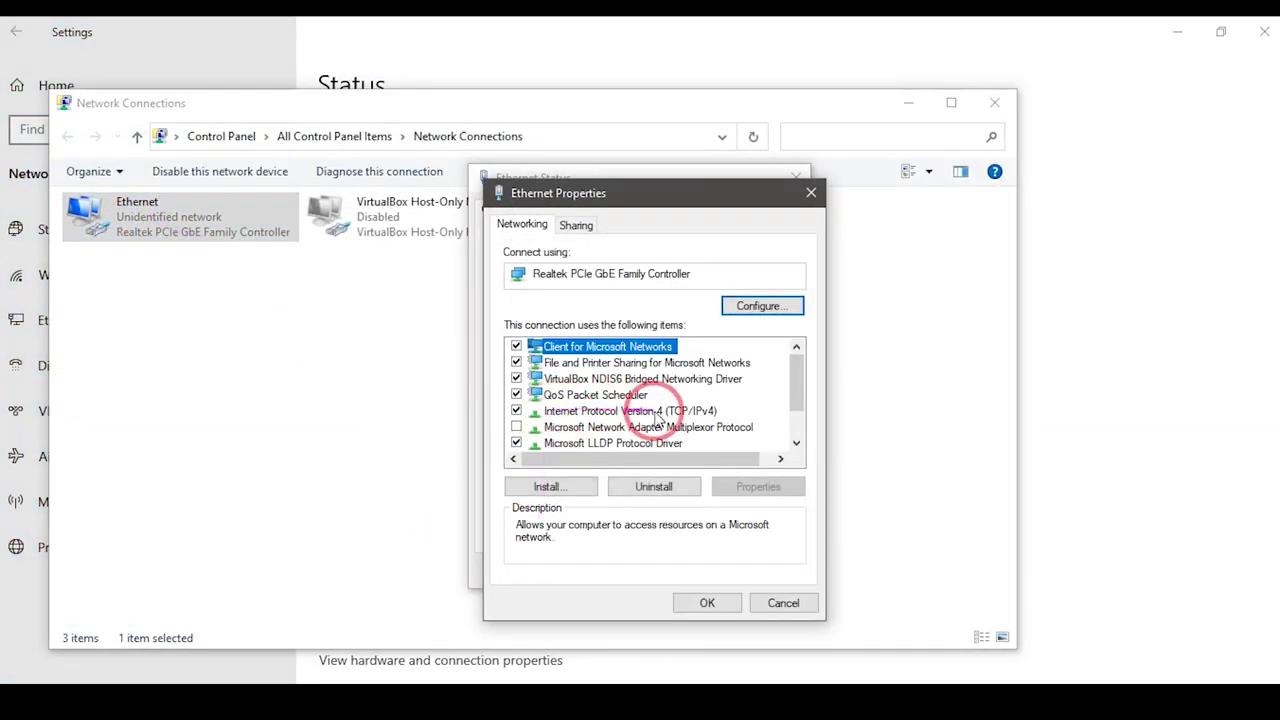
left_click(648, 411)
double_click(655, 411)
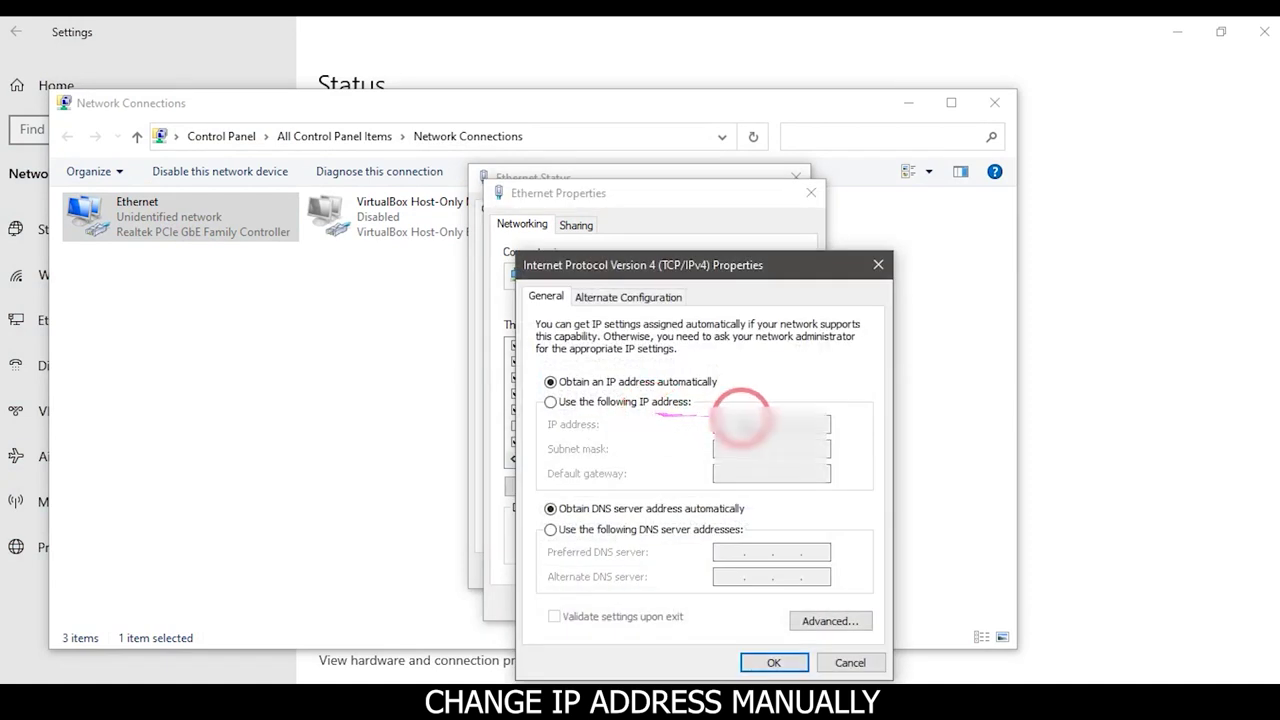
left_click(550, 401)
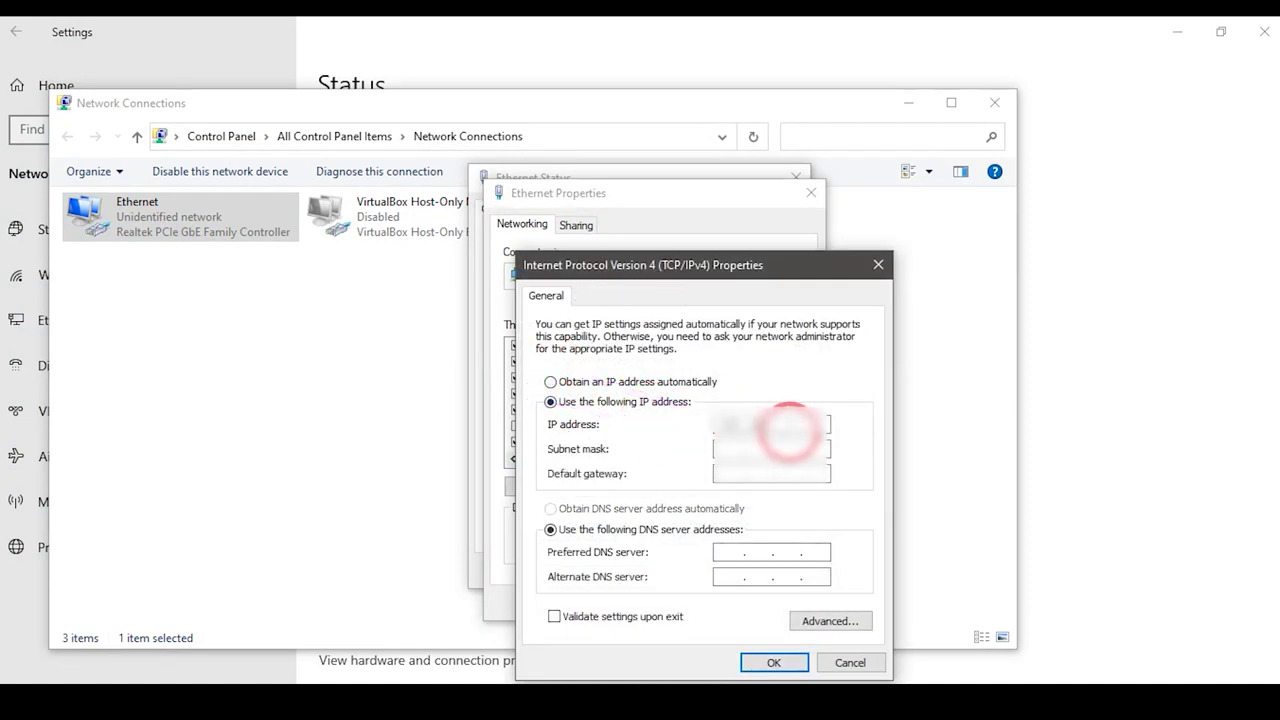
left_click(774, 662)
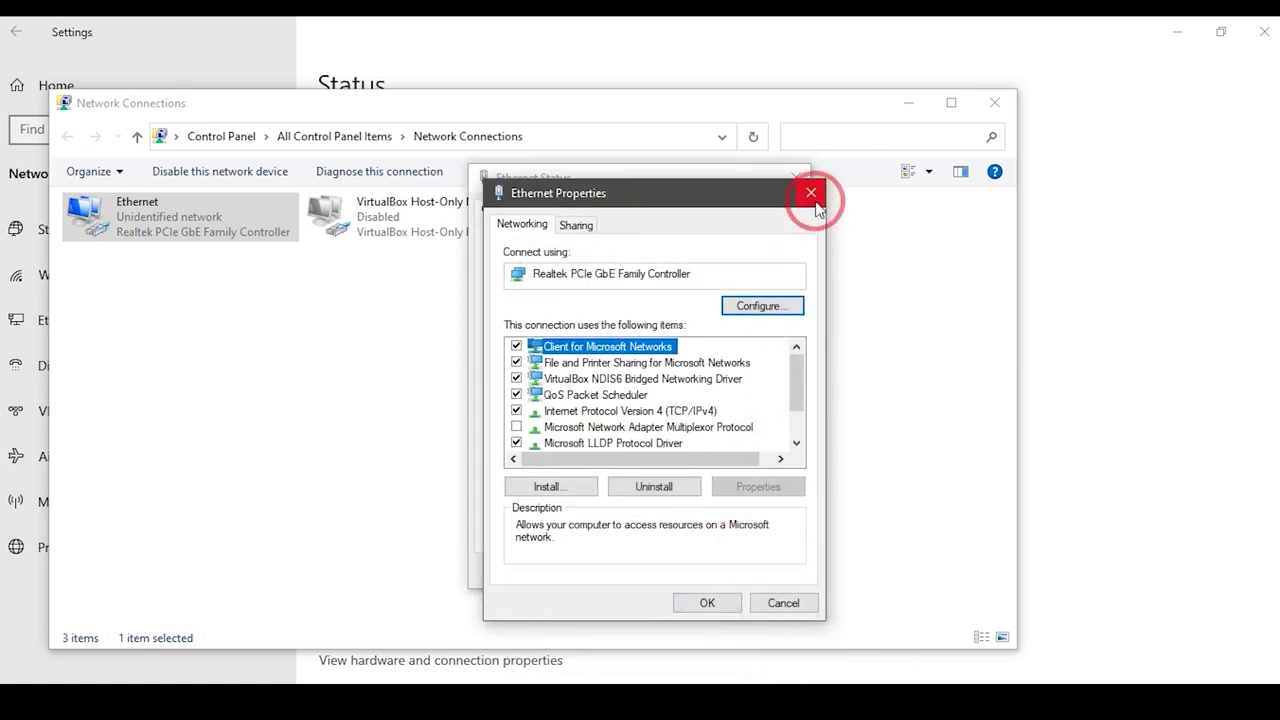
Close the Ethernet properties and status windows and minimize Network Connections
left_click(707, 603)
left_click(765, 563)
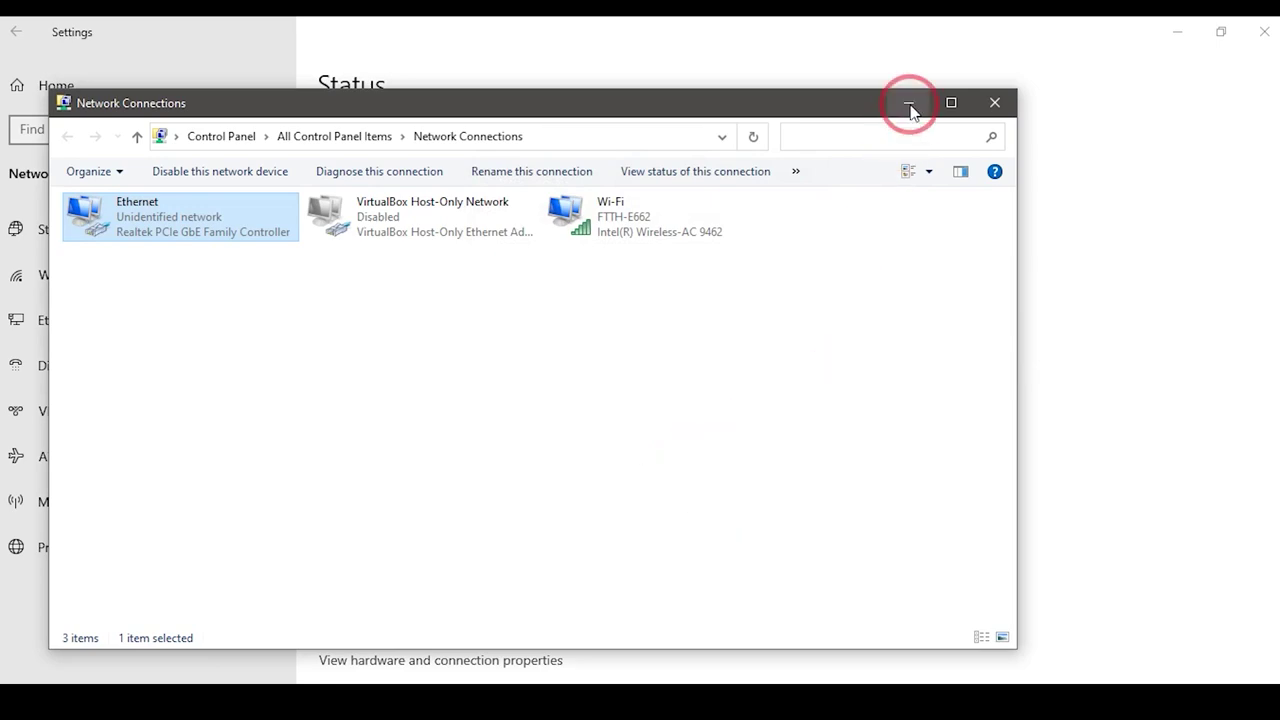
left_click(910, 104)
Launch Chrome from the desktop and load the router address 192.168.1.1
left_click(1177, 32)
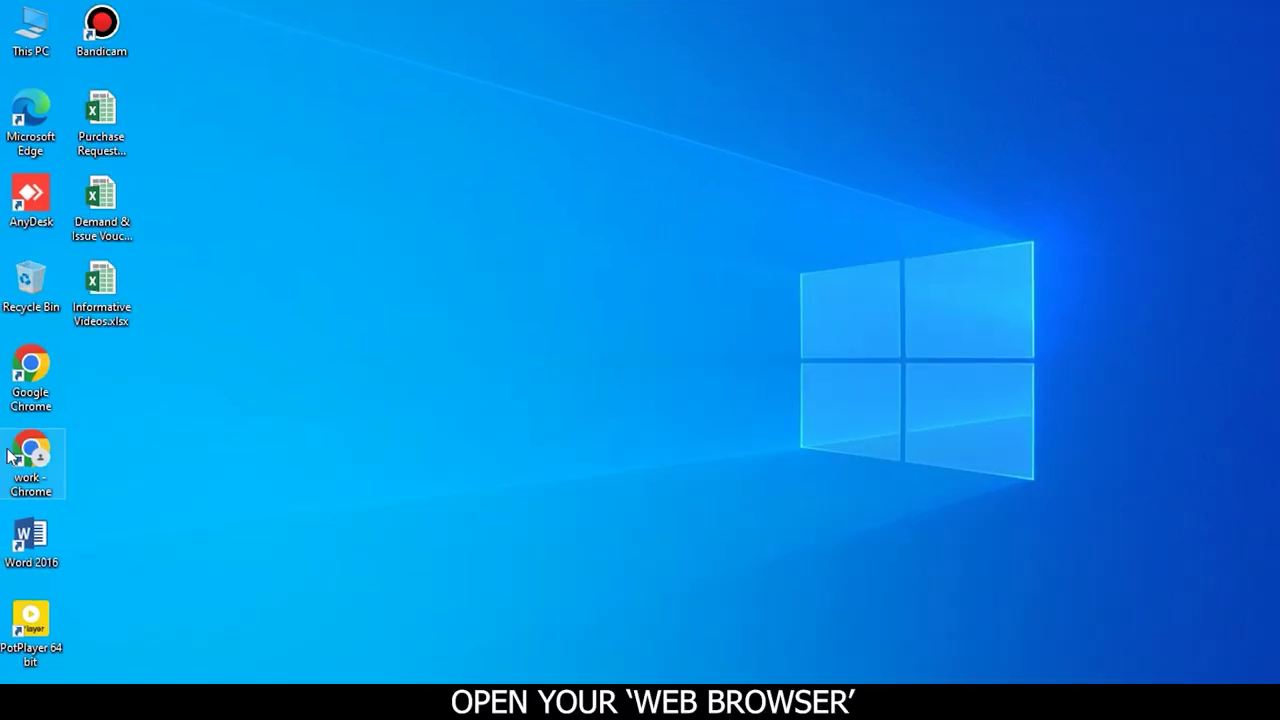
double_click(30, 370)
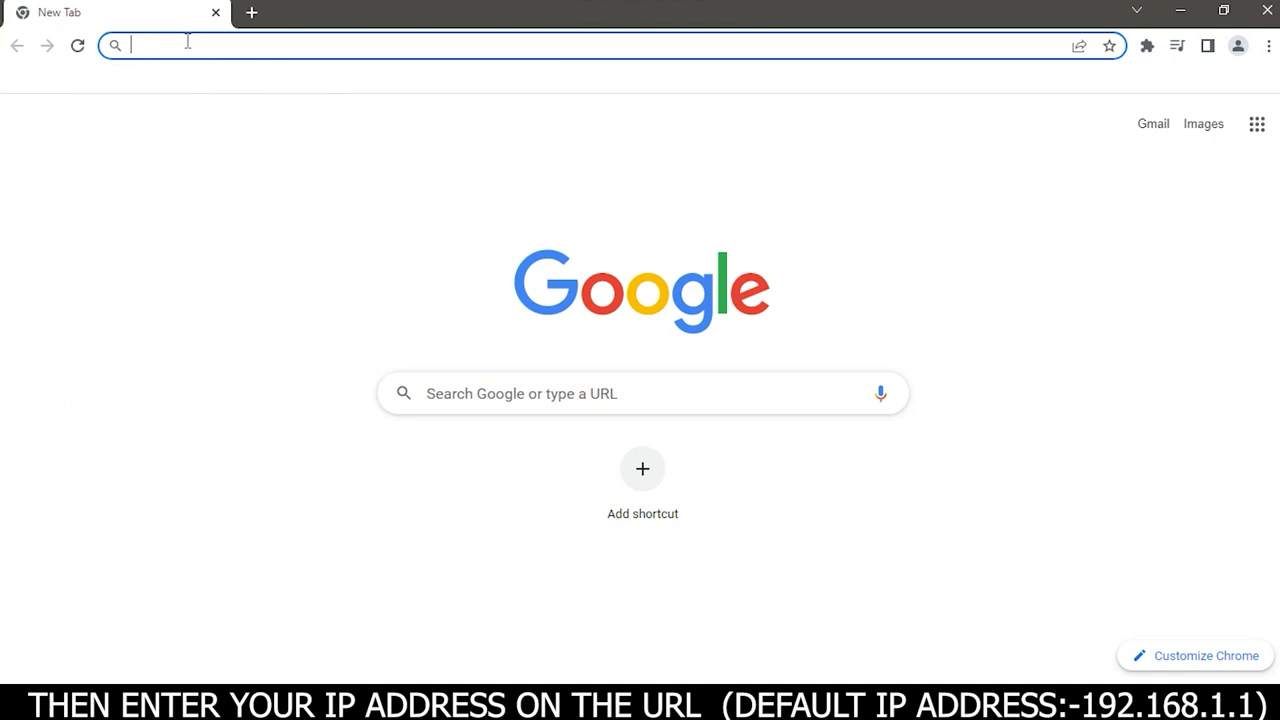
type("192.")
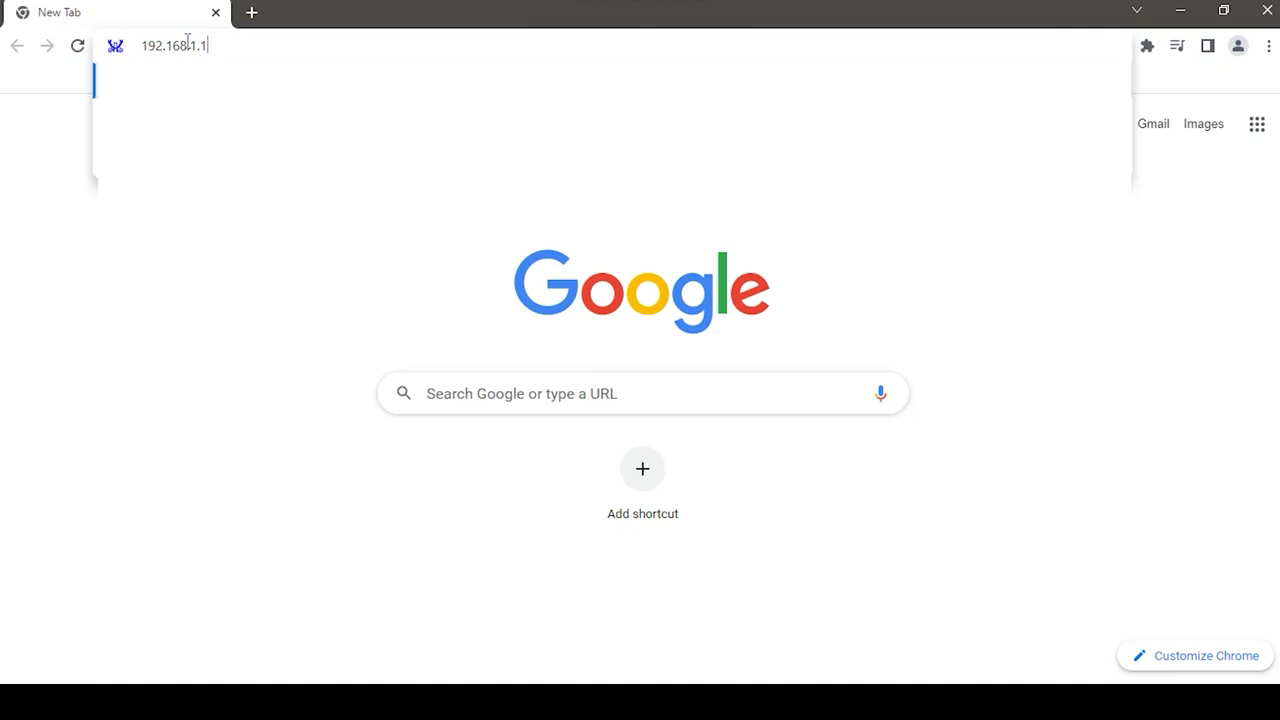
type("168.1.1")
key("Return")
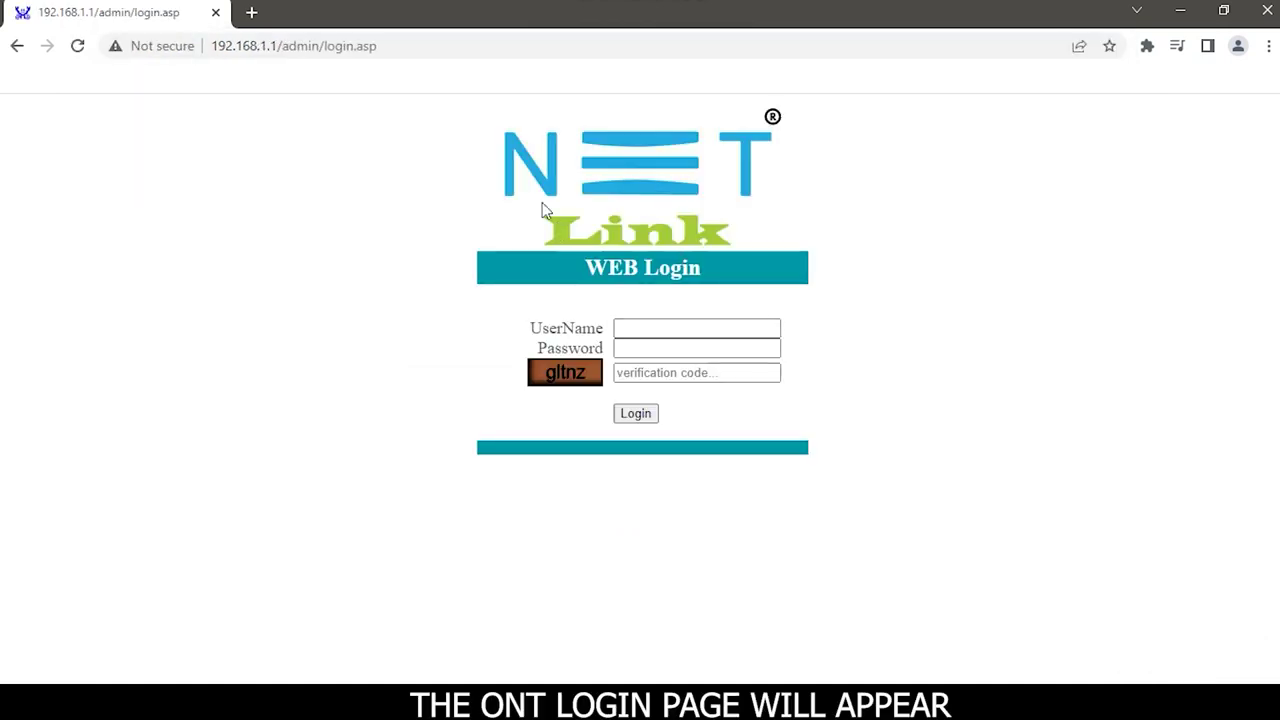
Log in to the NetLink ONT with the admin username, password and displayed verification code
left_click(643, 333)
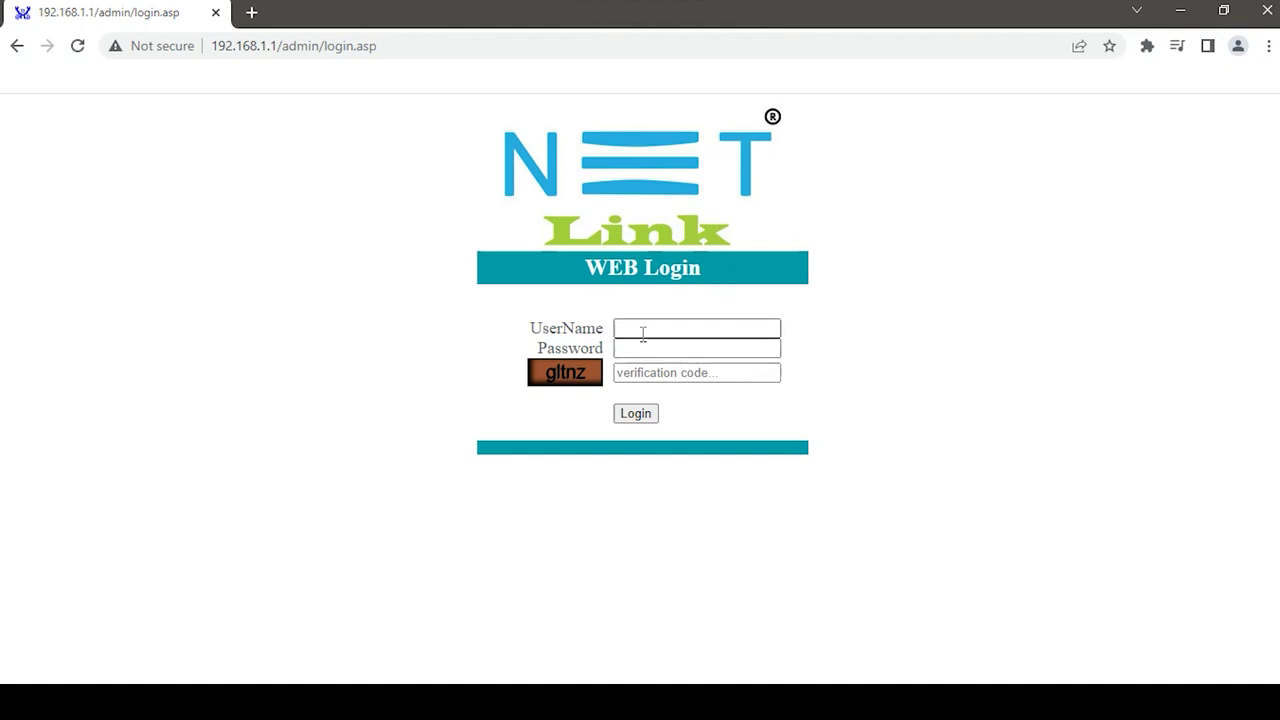
left_click(638, 335)
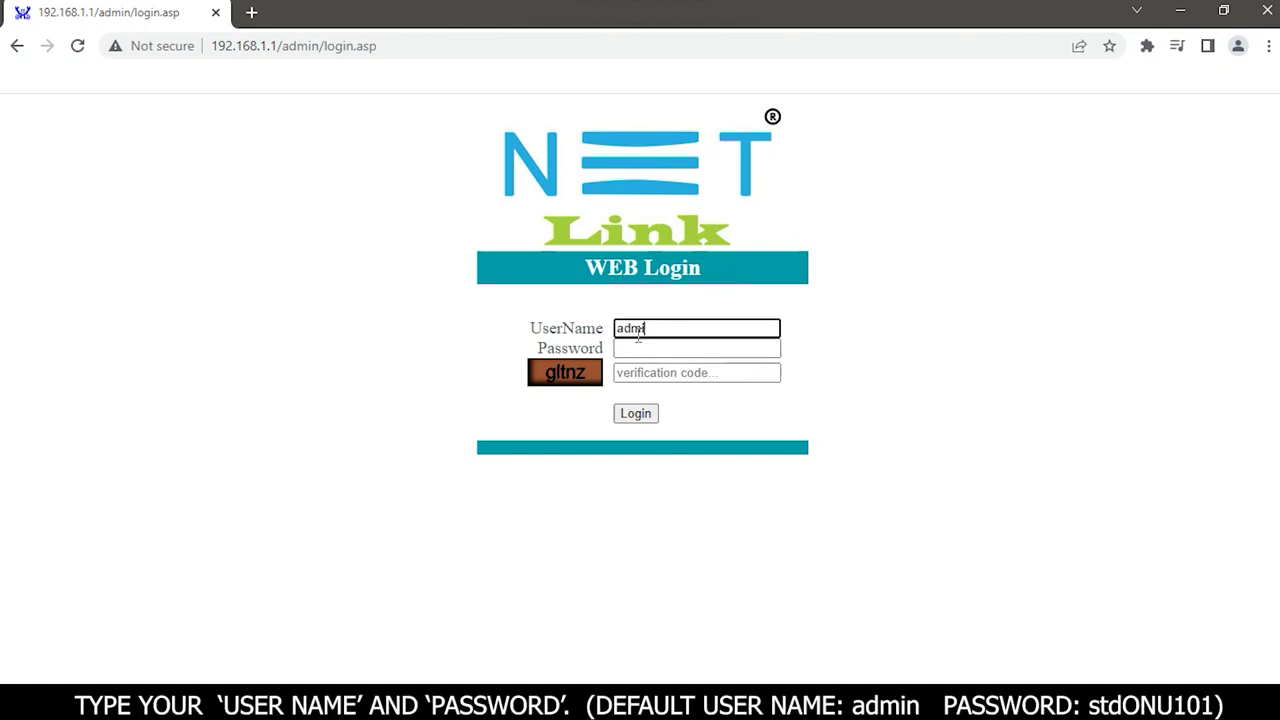
left_click(636, 349)
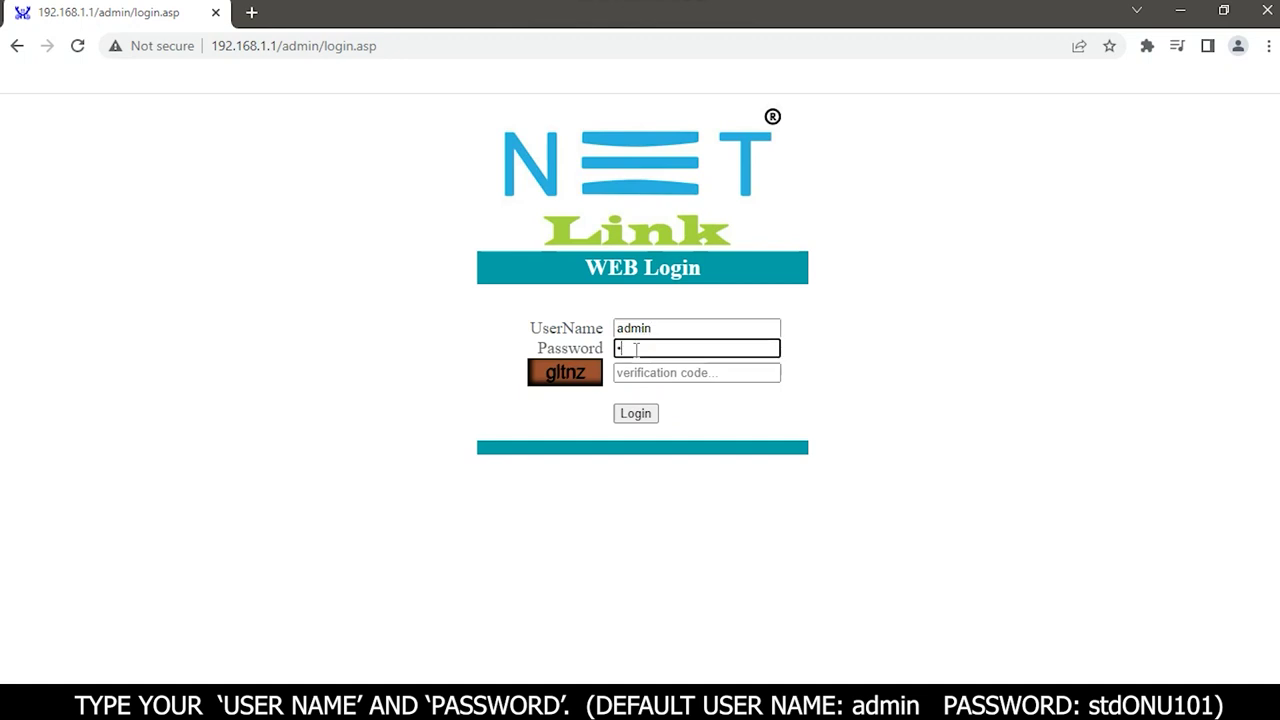
type("stdONU")
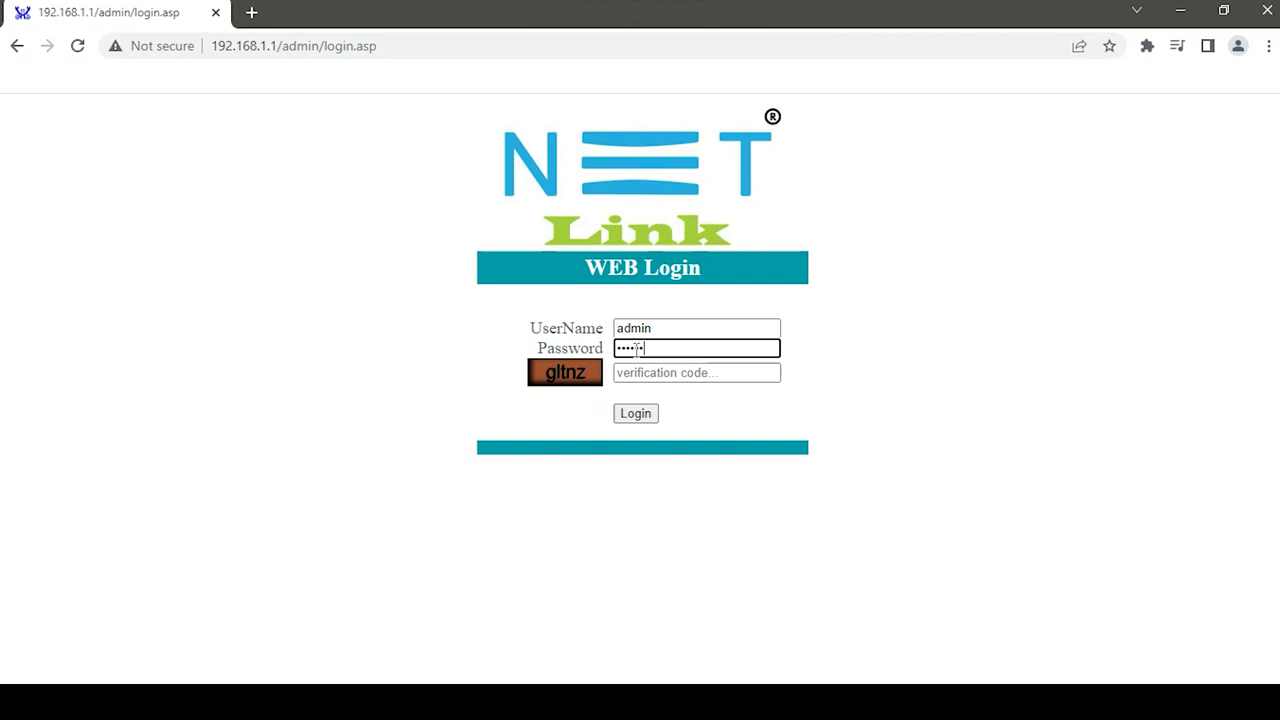
left_click(659, 380)
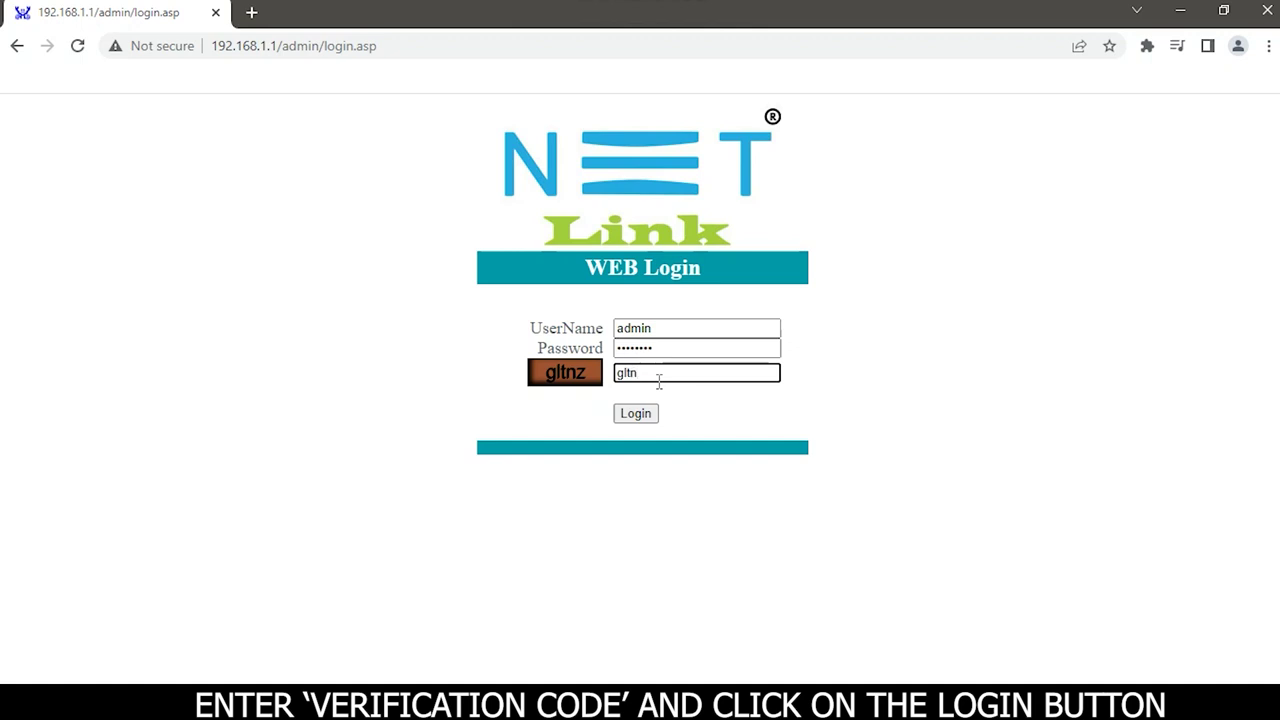
left_click(620, 416)
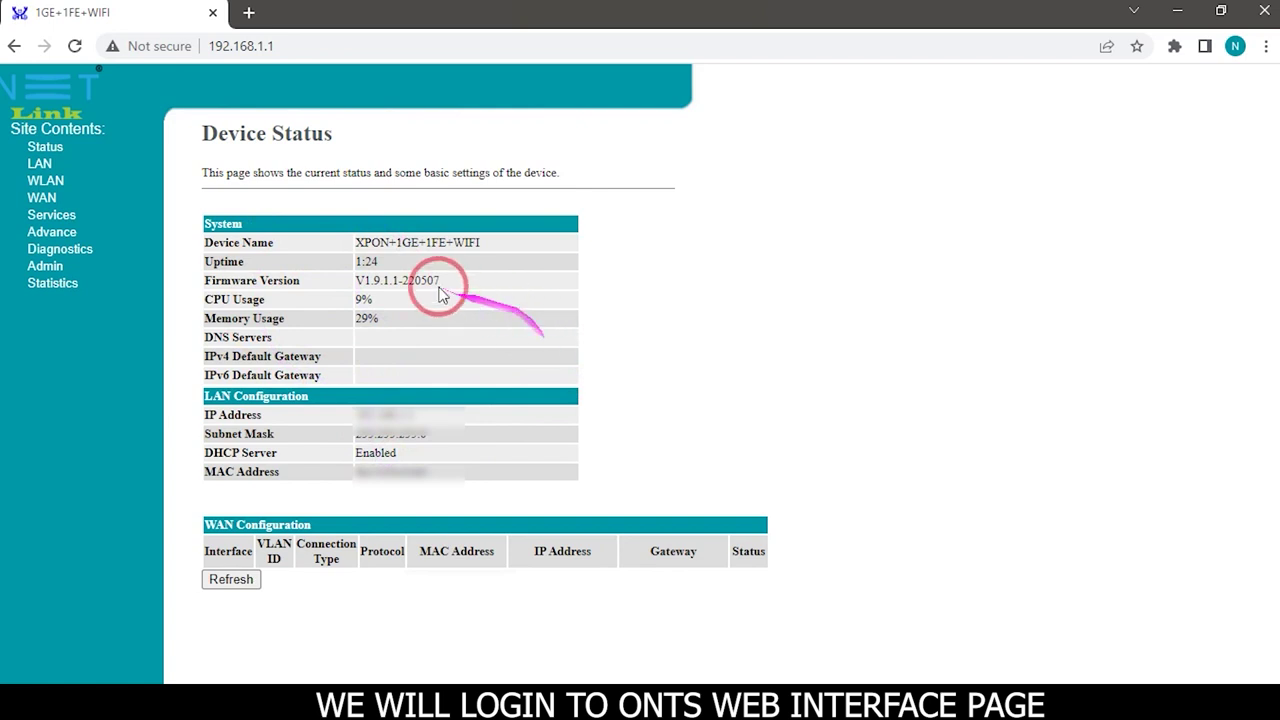
Expand WLAN, open Basic Settings, and bring up the Active WLAN Clients list
left_click(45, 181)
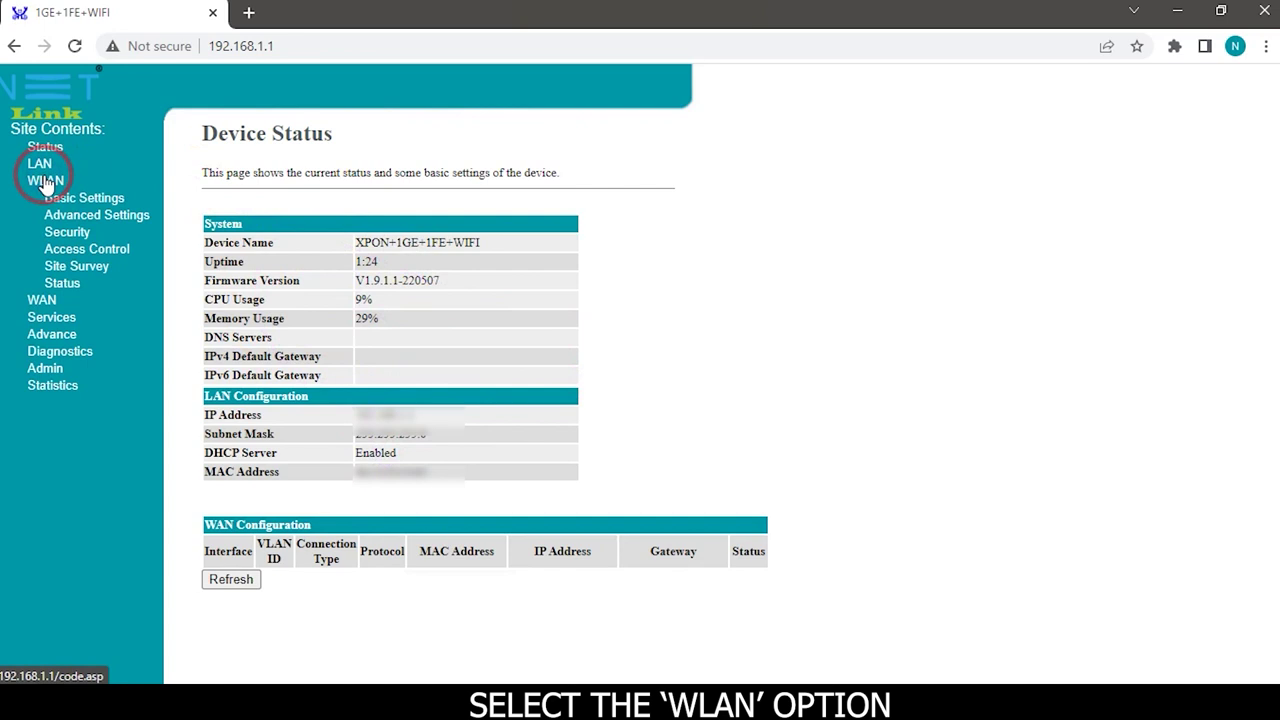
left_click(82, 196)
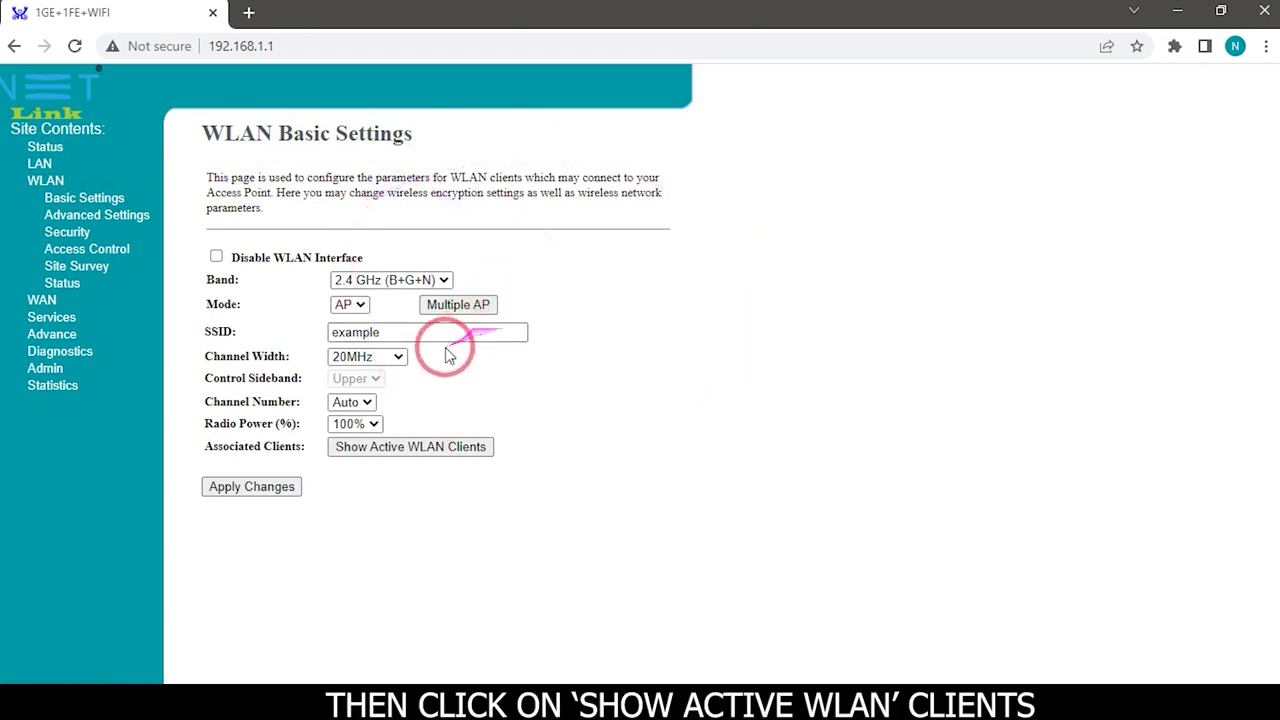
left_click(403, 450)
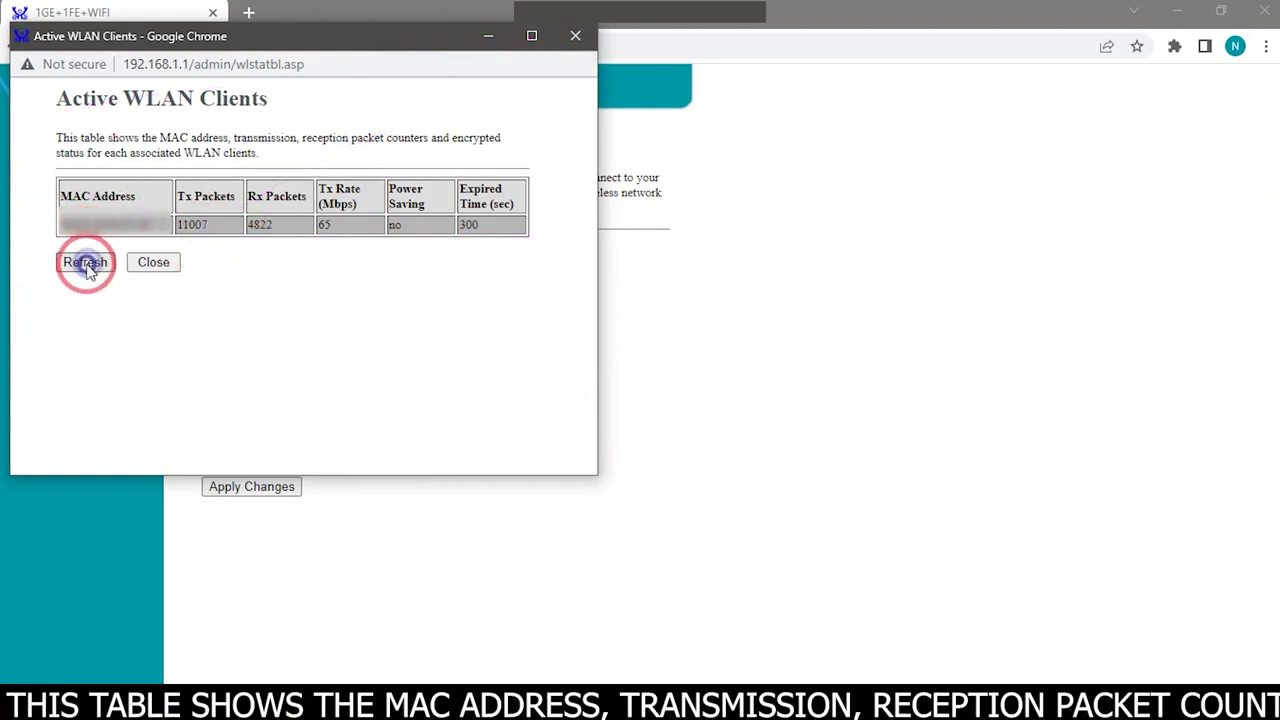
Maximize the Active WLAN Clients window and copy the connected client's MAC address
left_click(531, 35)
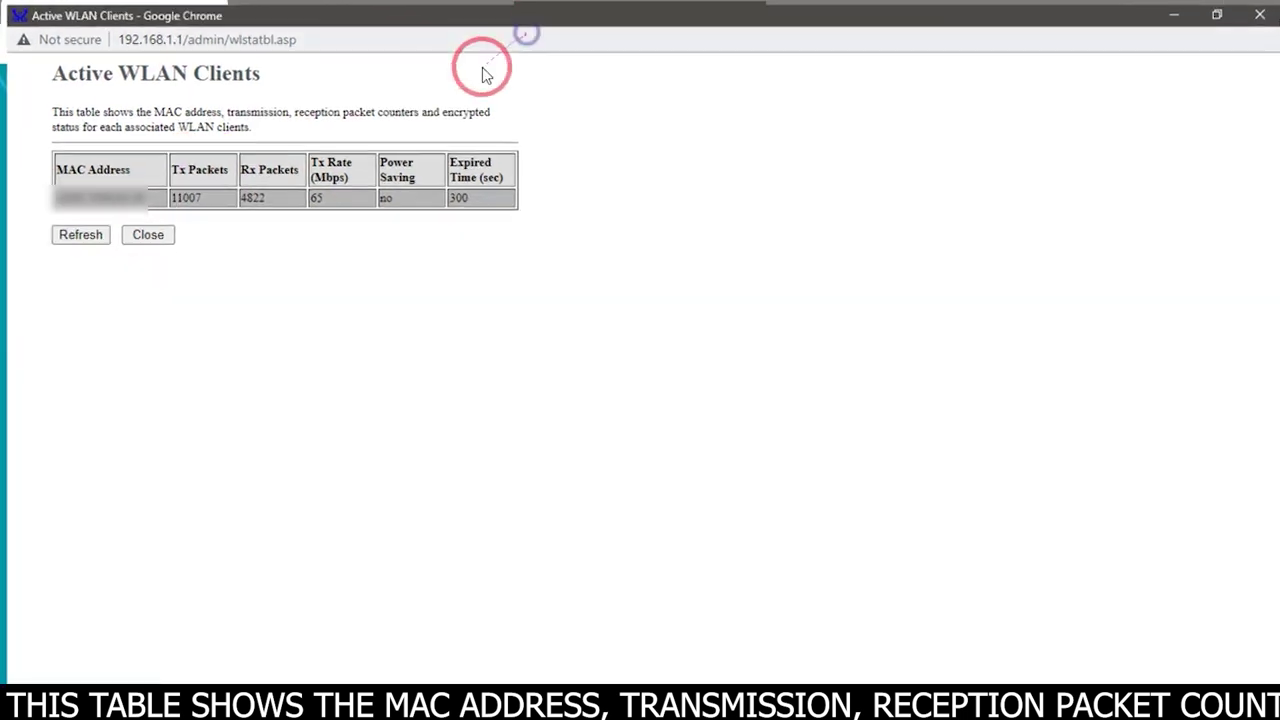
left_click(123, 236)
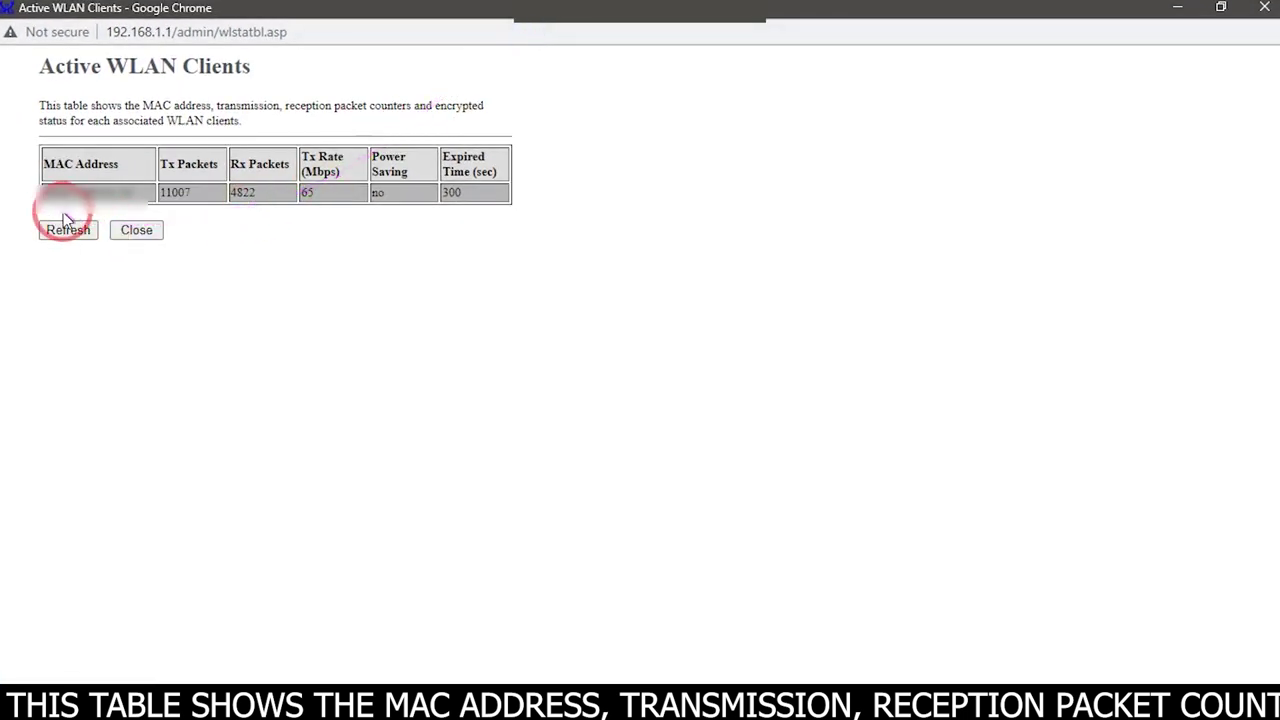
left_click_drag(40, 196, 130, 192)
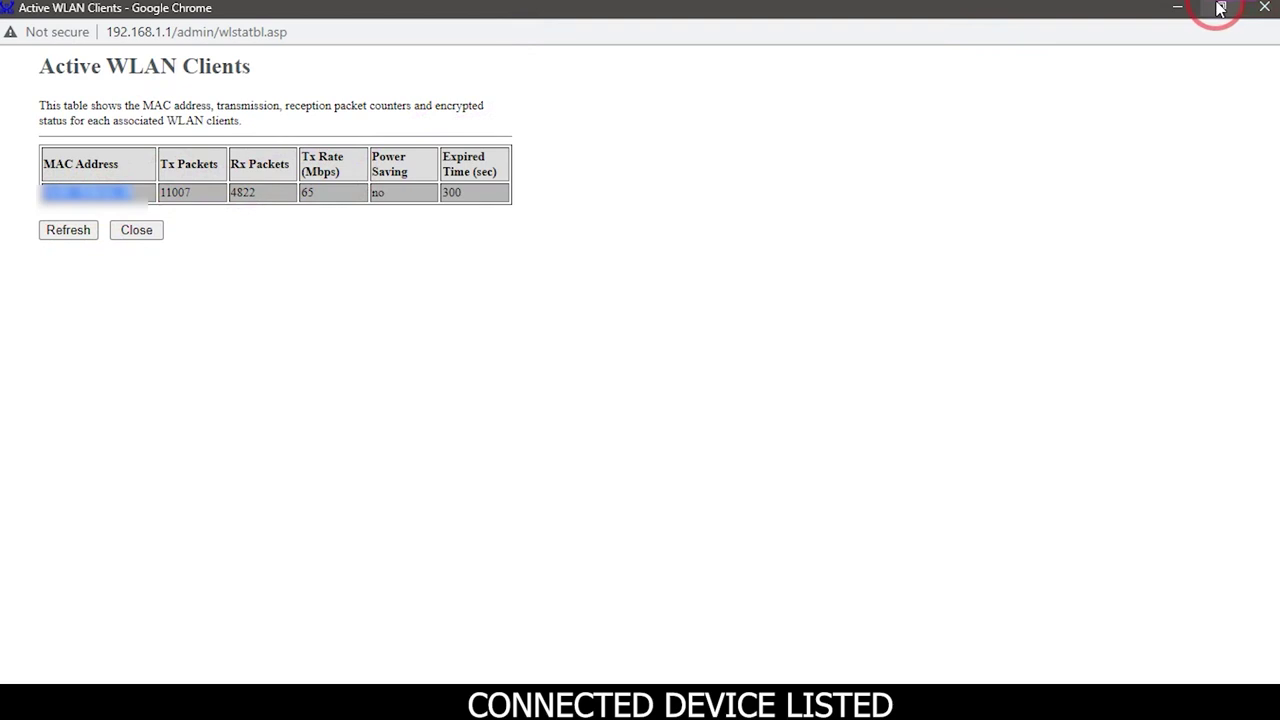
Restore the clients window, move it aside, and open a new Chrome tab
left_click(1220, 8)
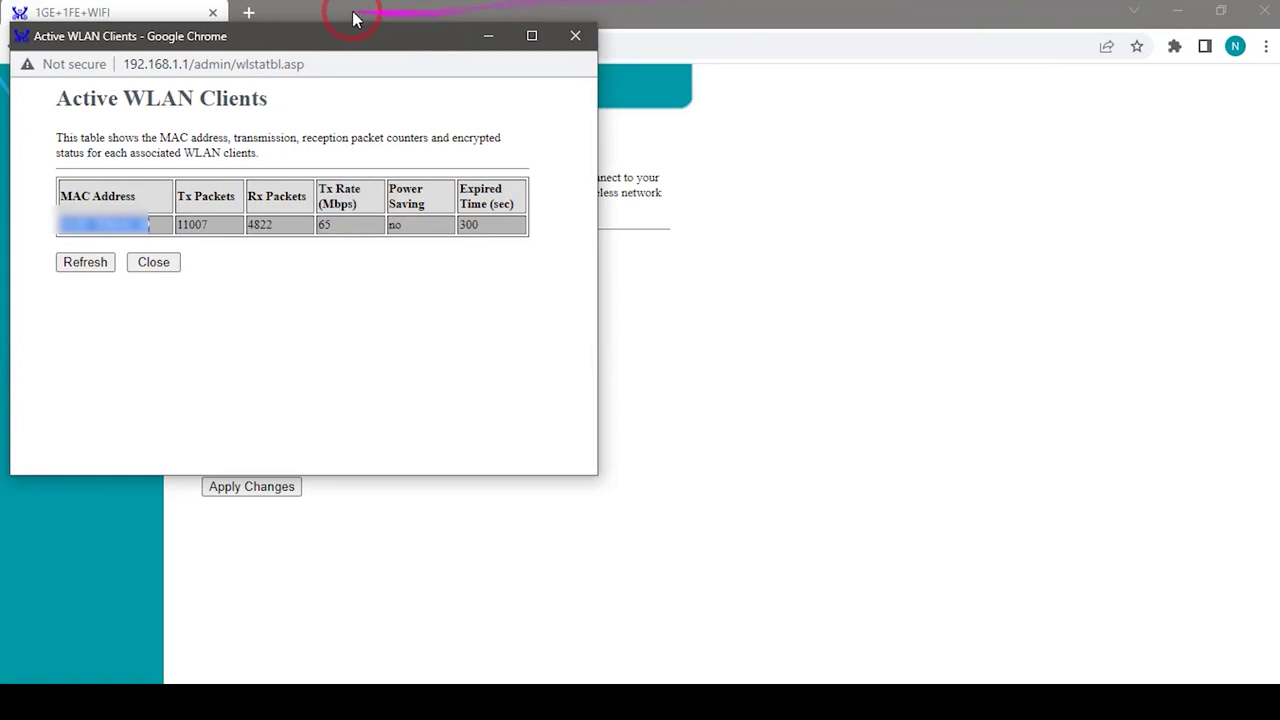
left_click_drag(346, 37, 474, 197)
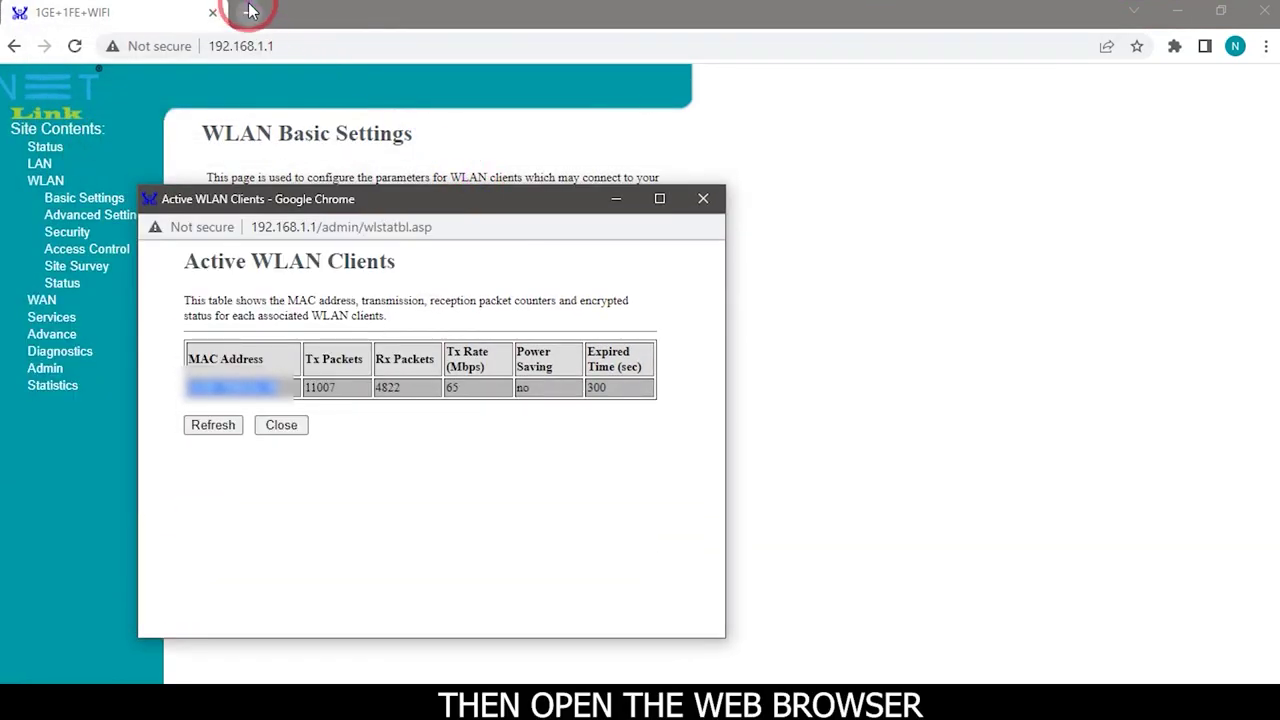
left_click(249, 12)
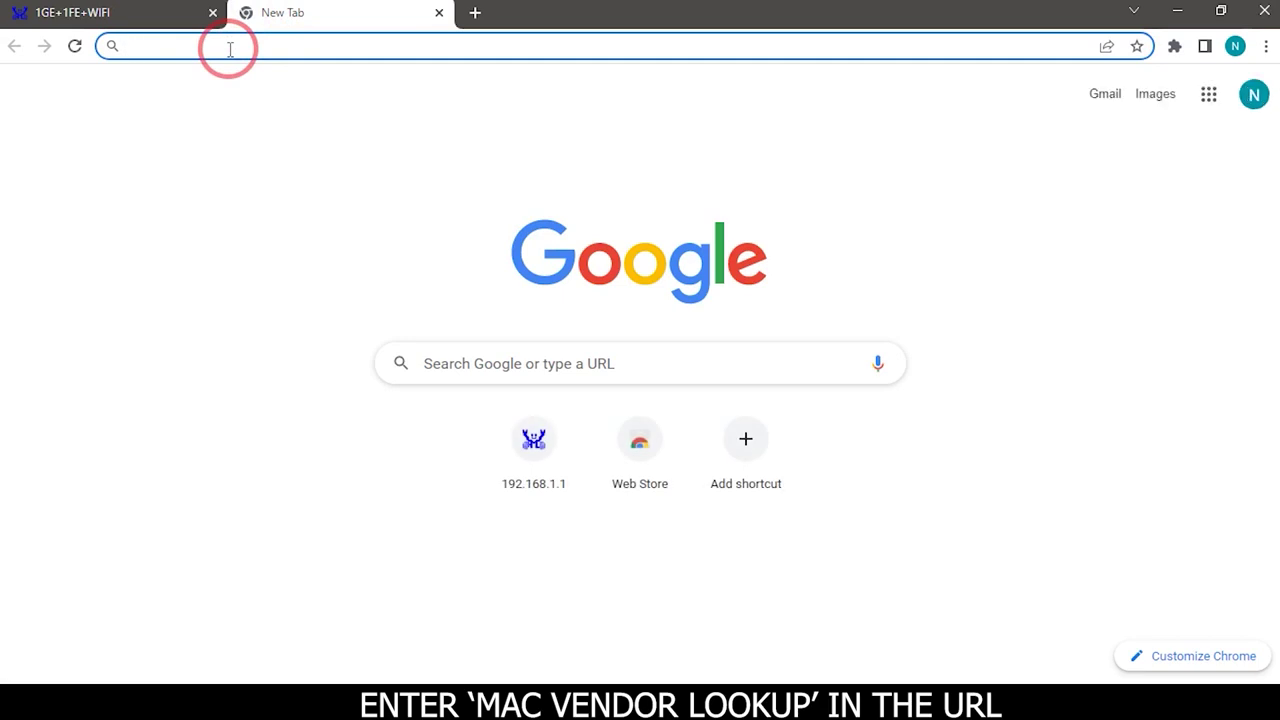
Google 'mac vendor lookup' and open the macvendors.com result
type("macv")
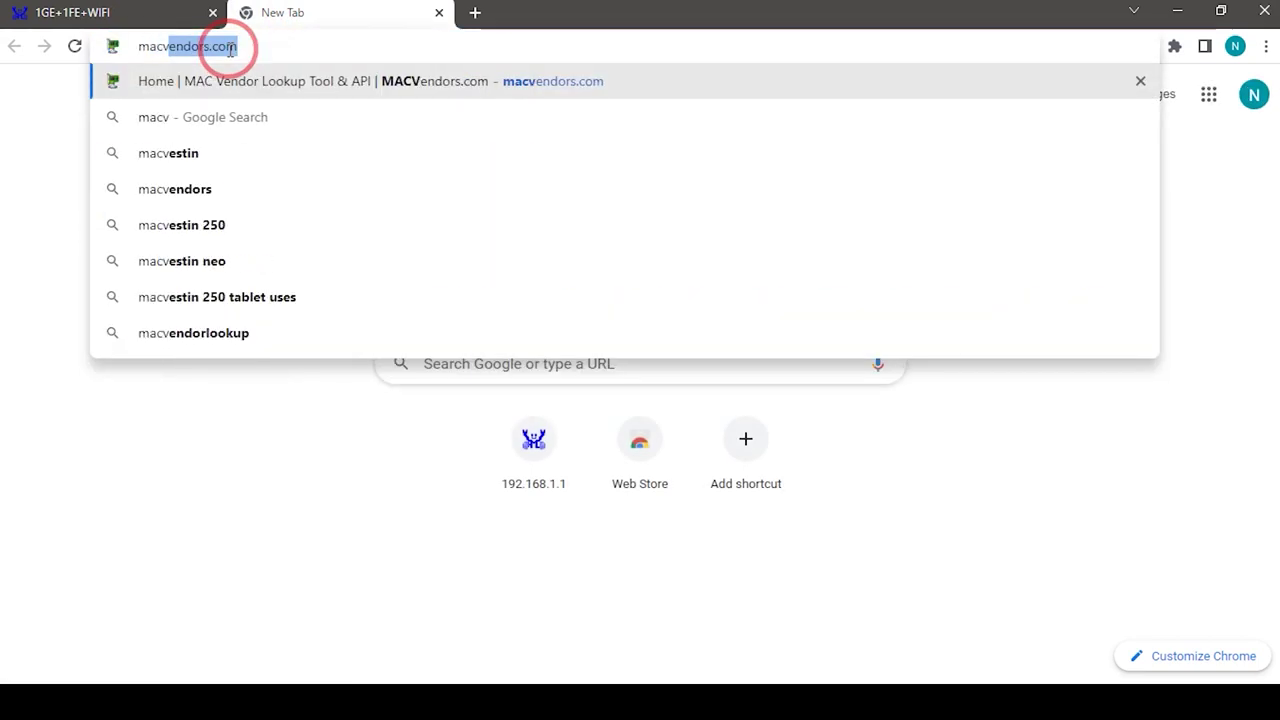
key("BackSpace")
key("BackSpace")
type("vendor")
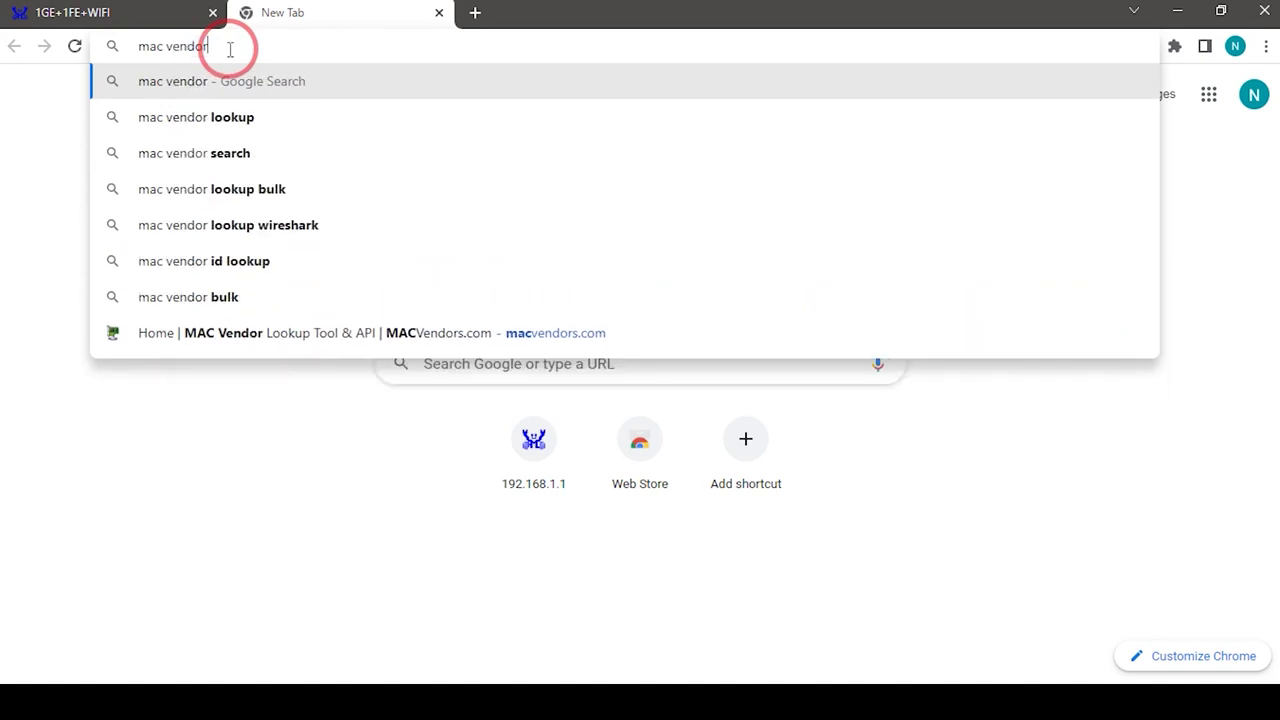
type(" lookup")
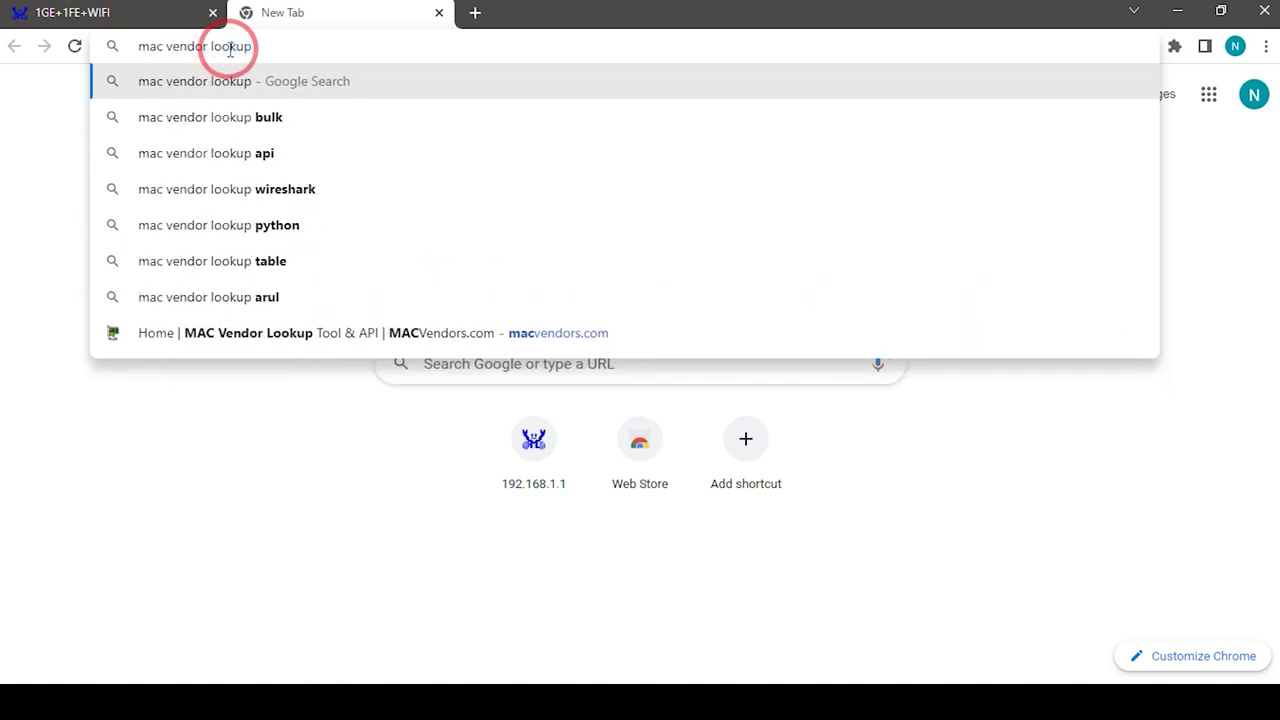
key("Return")
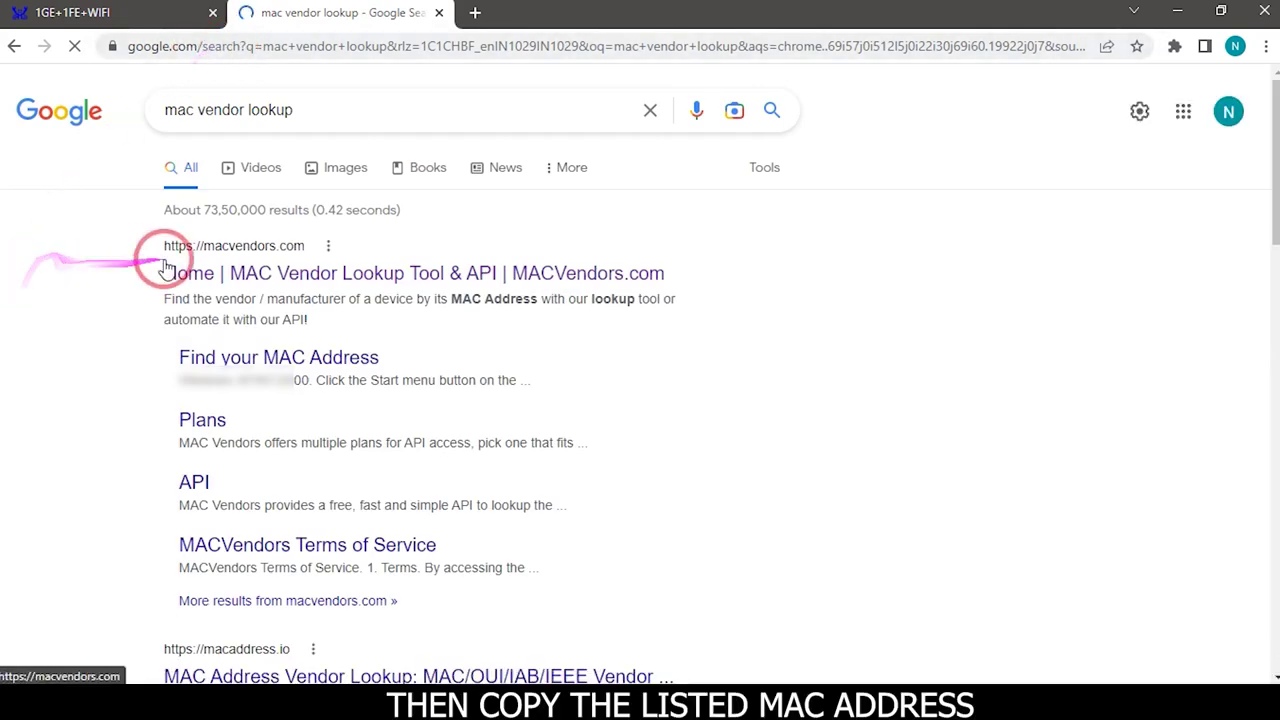
left_click(272, 273)
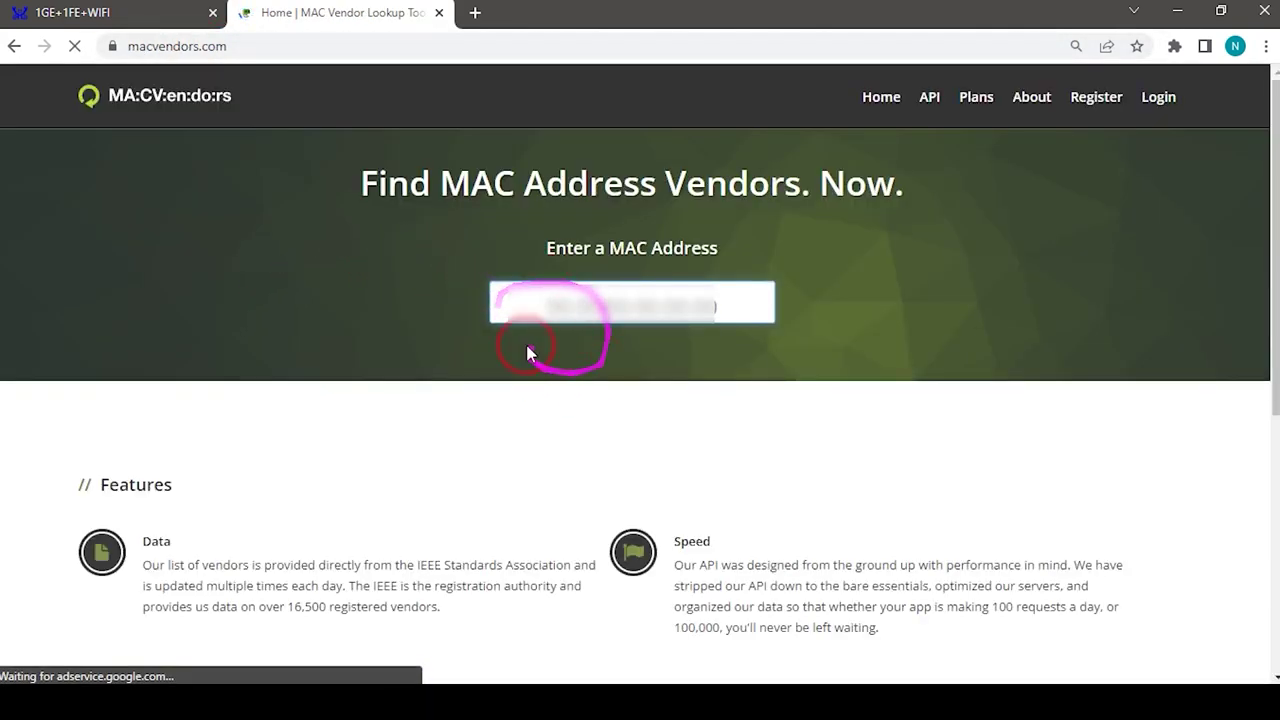
Paste the copied MAC address into macvendors.com, revealing vendor Intel Corporate, and dismiss the ad
left_click(640, 308)
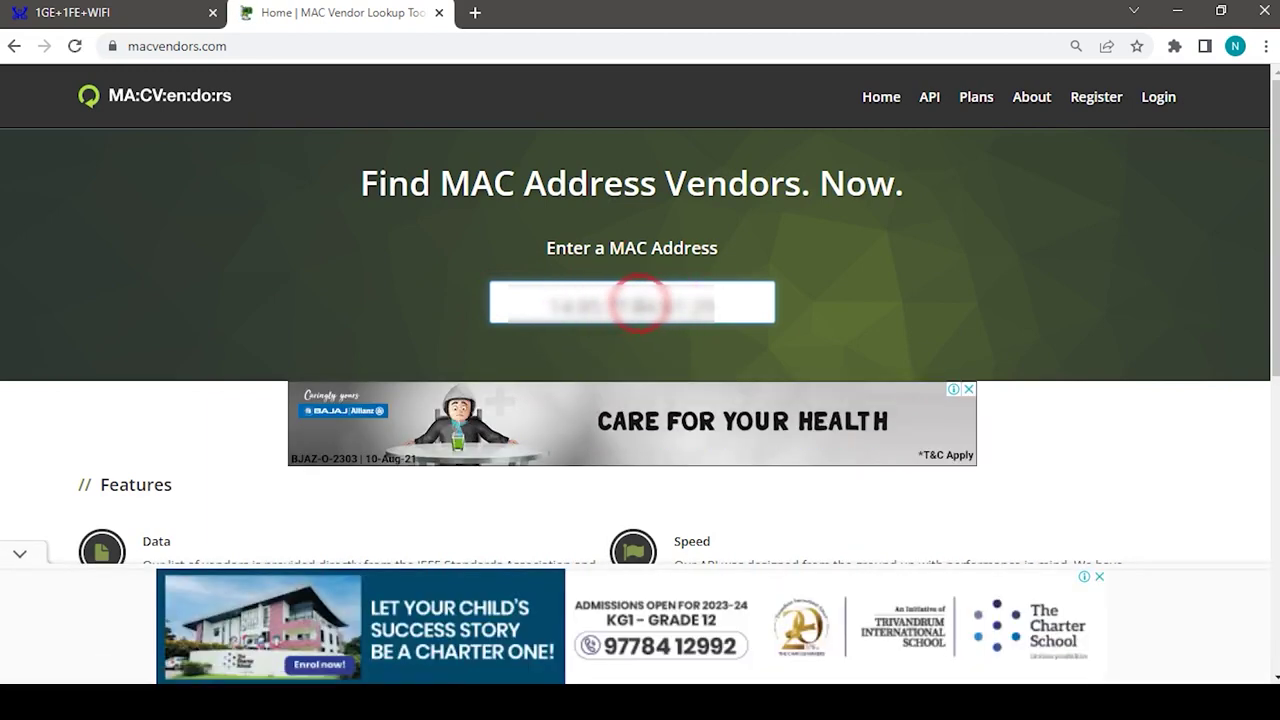
left_click(962, 392)
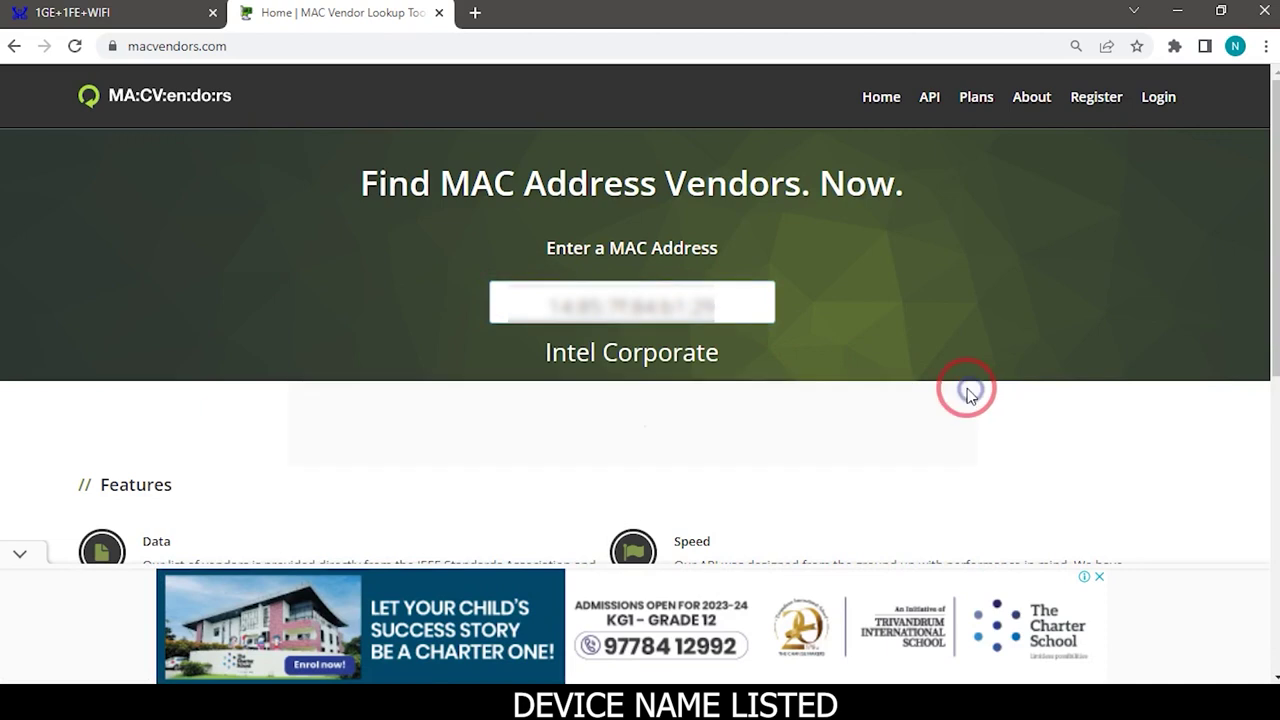